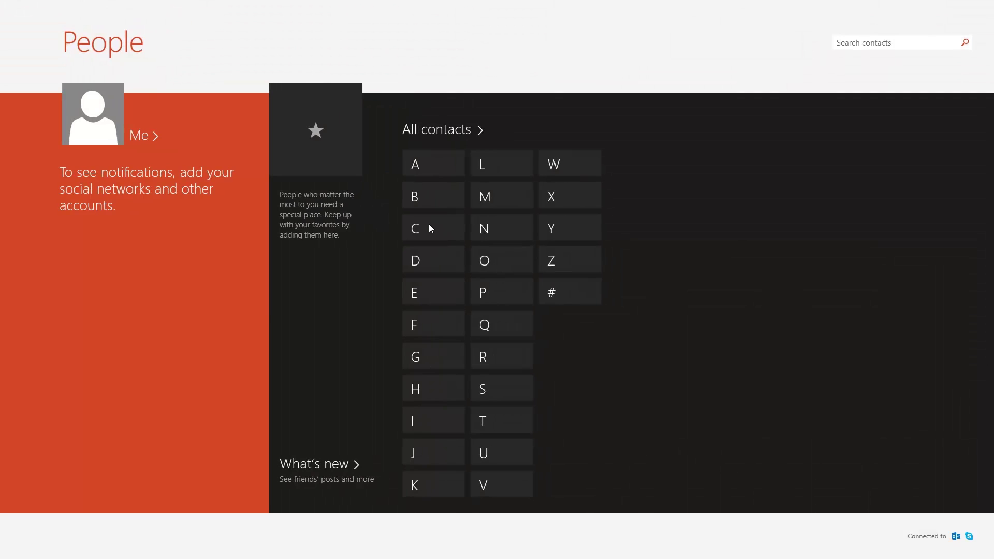
Step: Set the grey-hooded young man's photo, cropped to fit, as your People account picture
key("Tab")
left_click(140, 140)
left_click(118, 134)
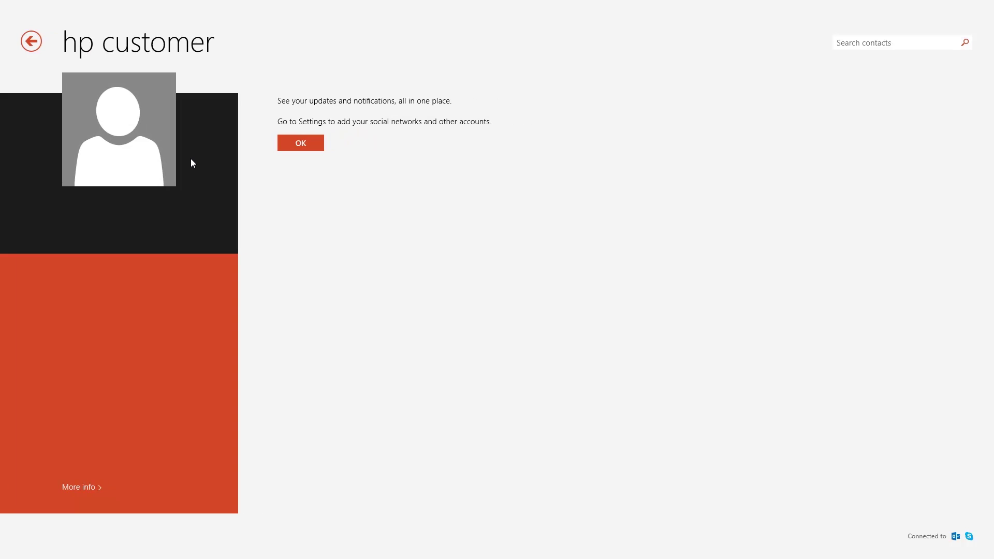
left_click(150, 138)
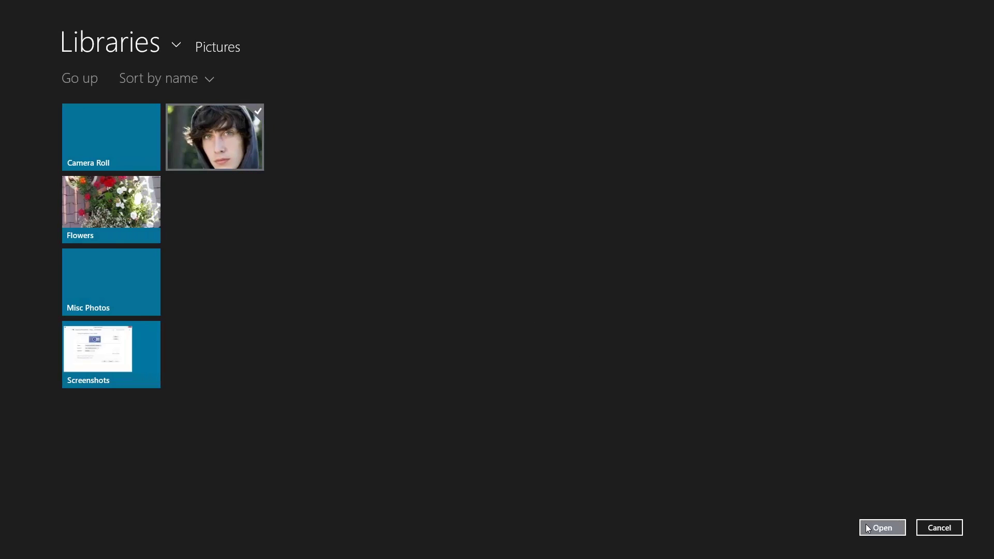
left_click(866, 527)
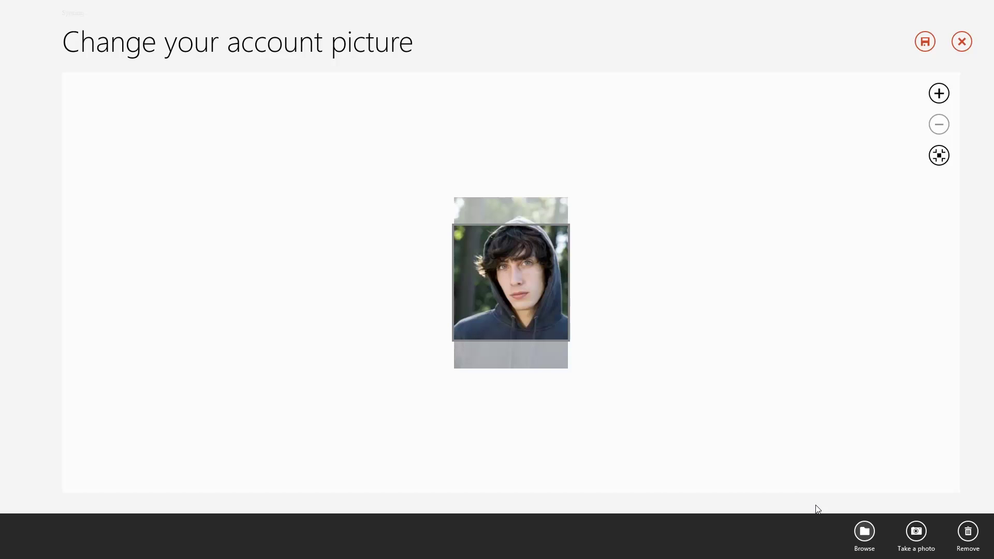
left_click_drag(516, 331, 516, 344)
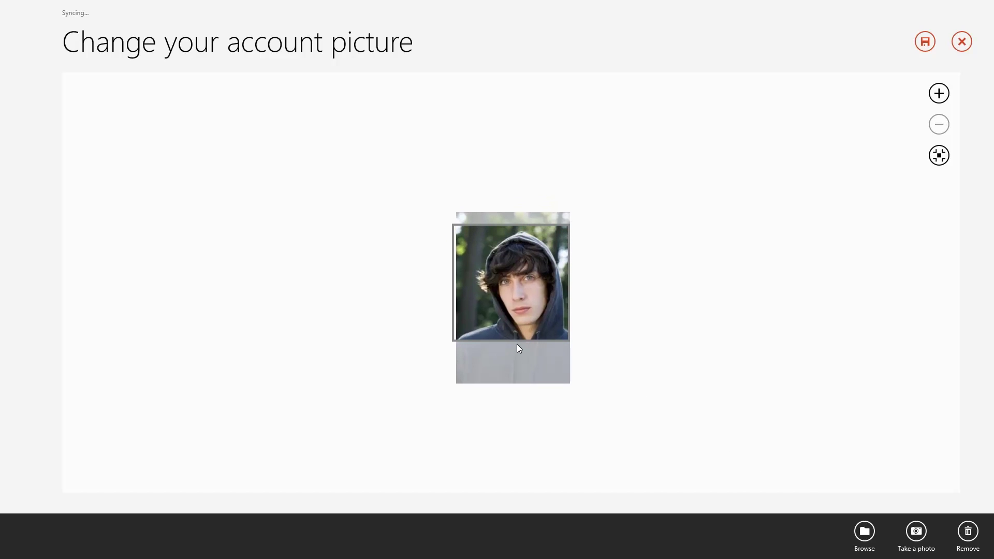
left_click(924, 44)
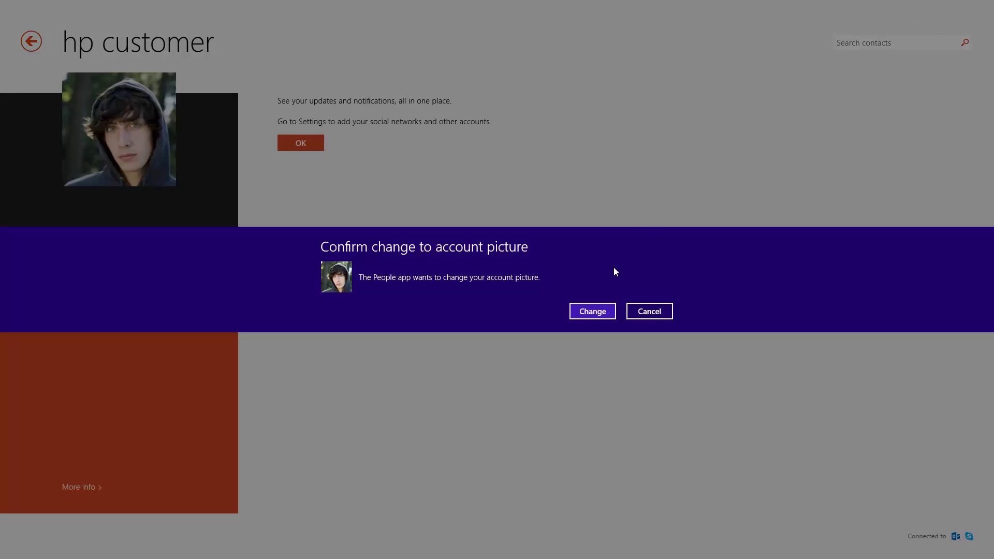
left_click(593, 311)
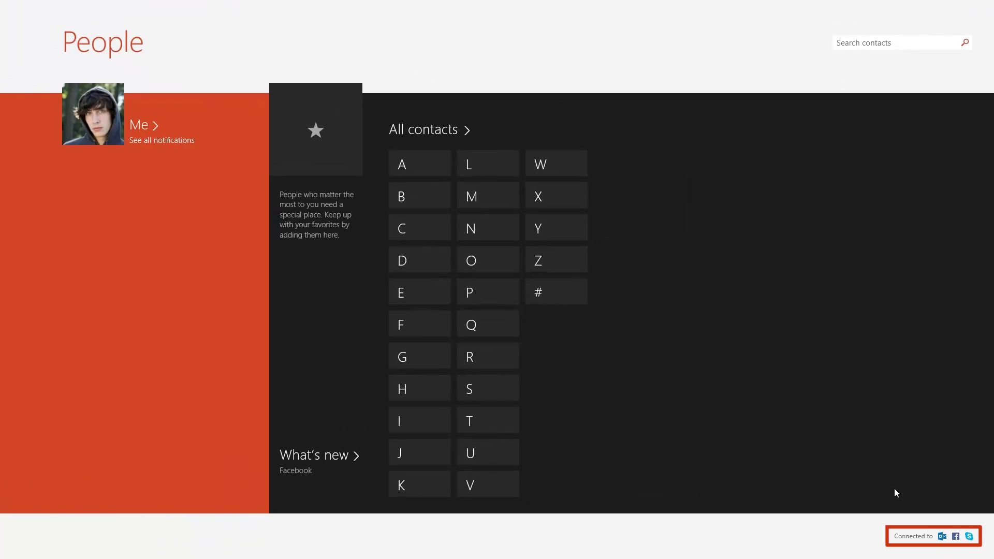
Step: Open the Facebook account's settings from the Connected to accounts list
left_click(926, 540)
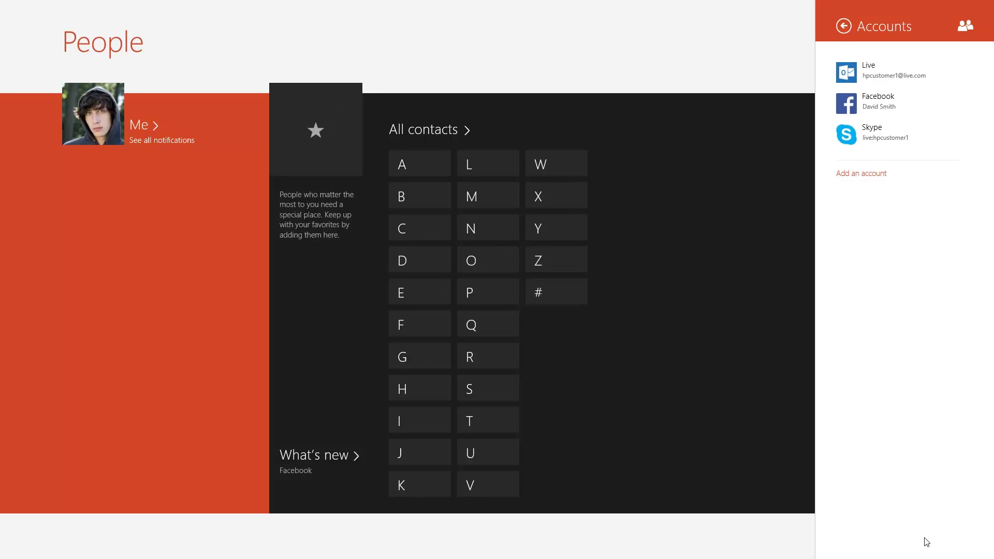
left_click(950, 103)
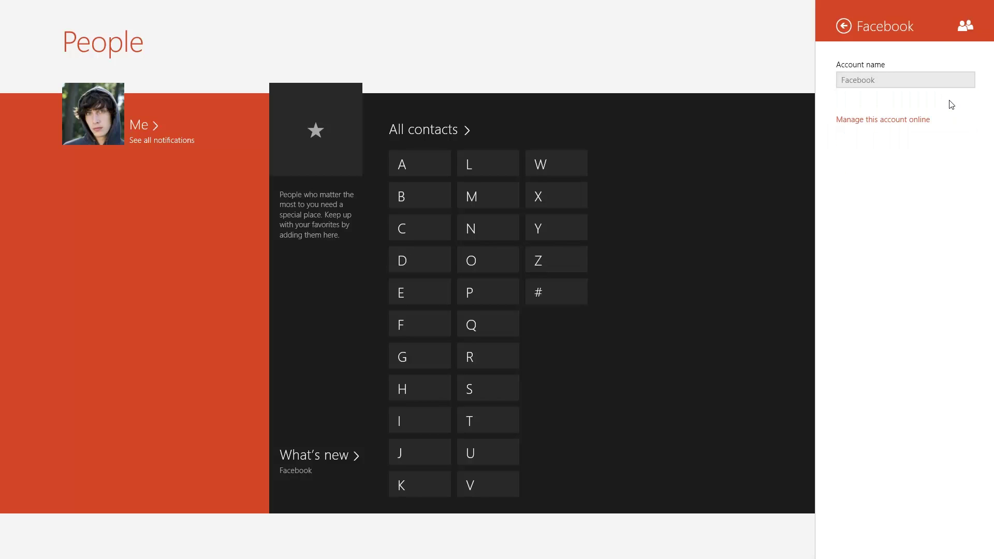
Step: Manage the Facebook connection online in full-screen Internet Explorer and save its settings
left_click(924, 120)
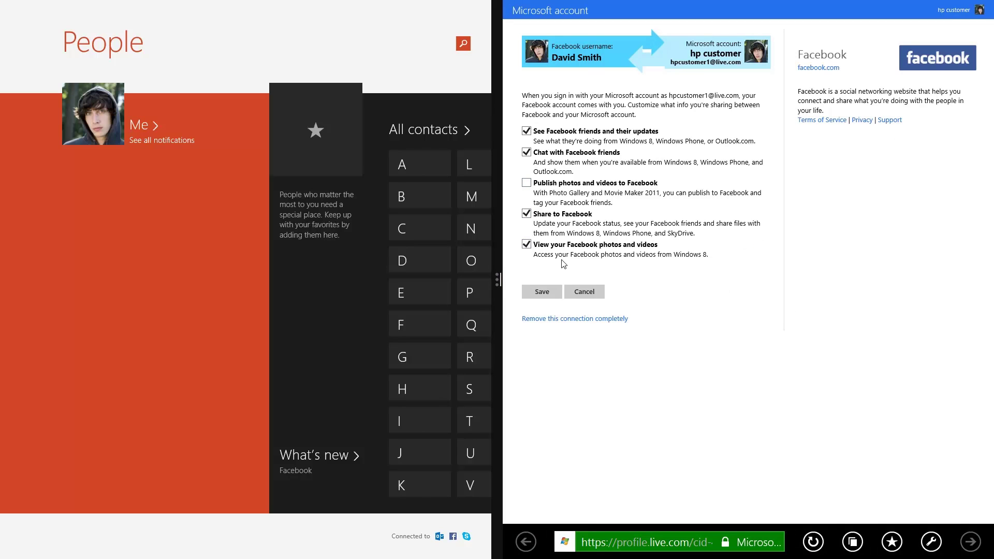
left_click_drag(500, 281, 3, 299)
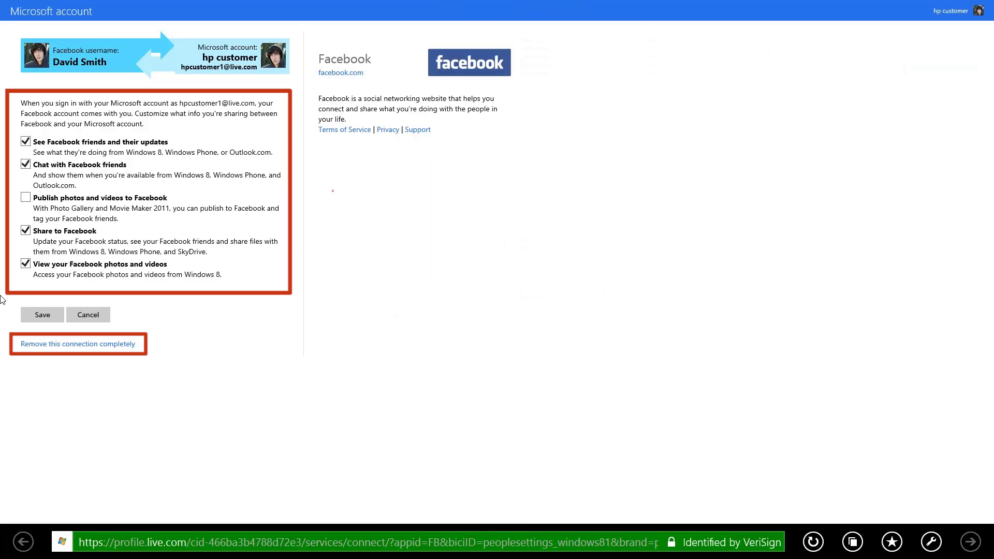
left_click(42, 317)
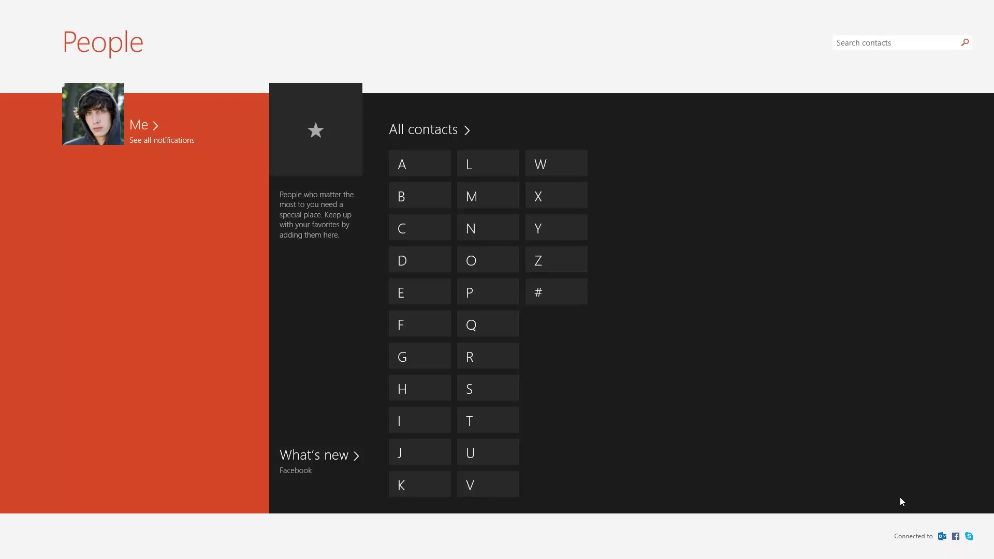
Step: Add a Twitter account, signing in with its username and password and authorizing Microsoft
left_click(923, 537)
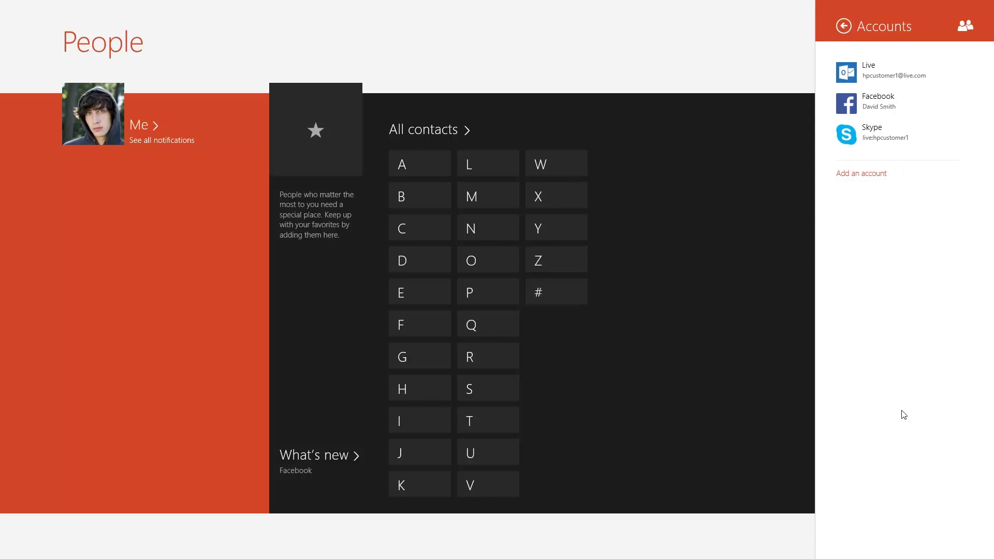
left_click(886, 176)
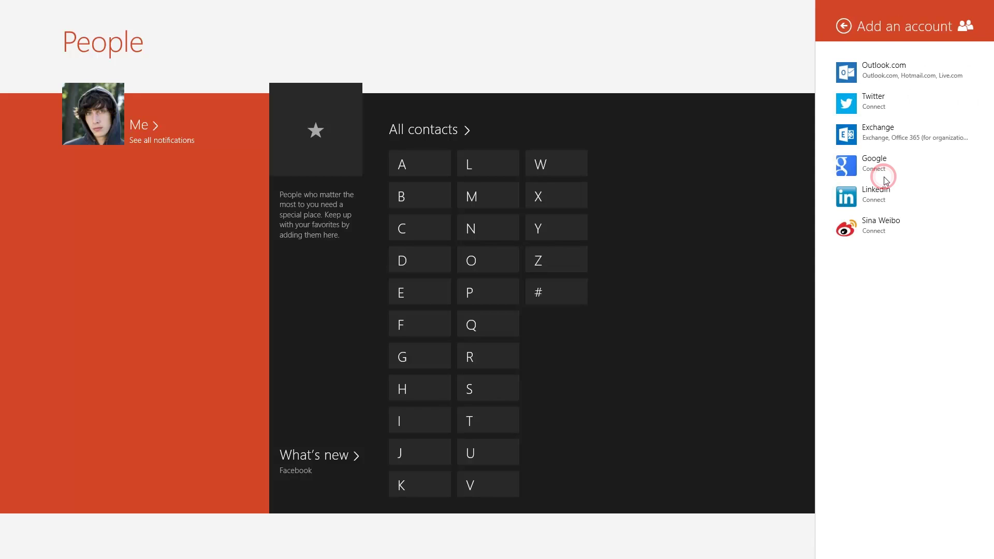
left_click(938, 98)
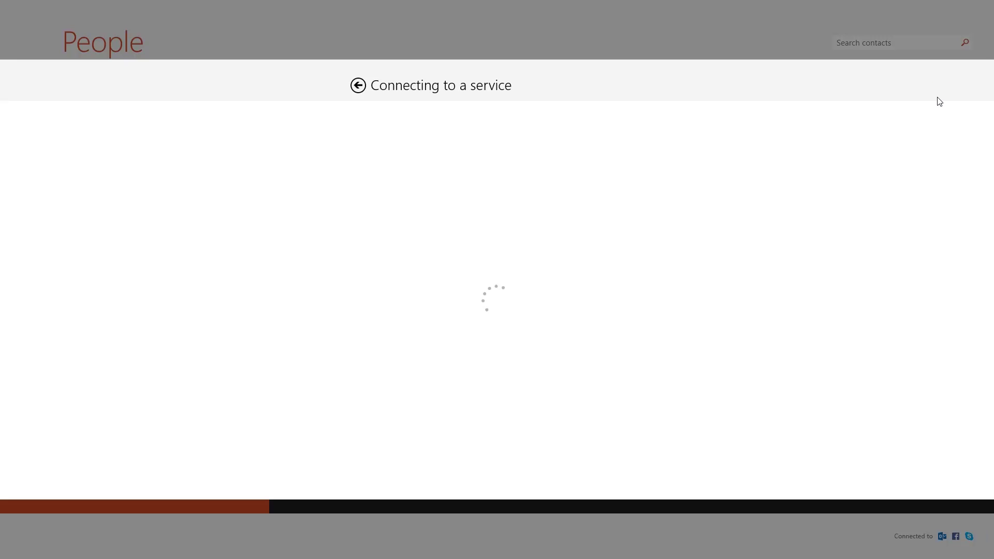
left_click(491, 160)
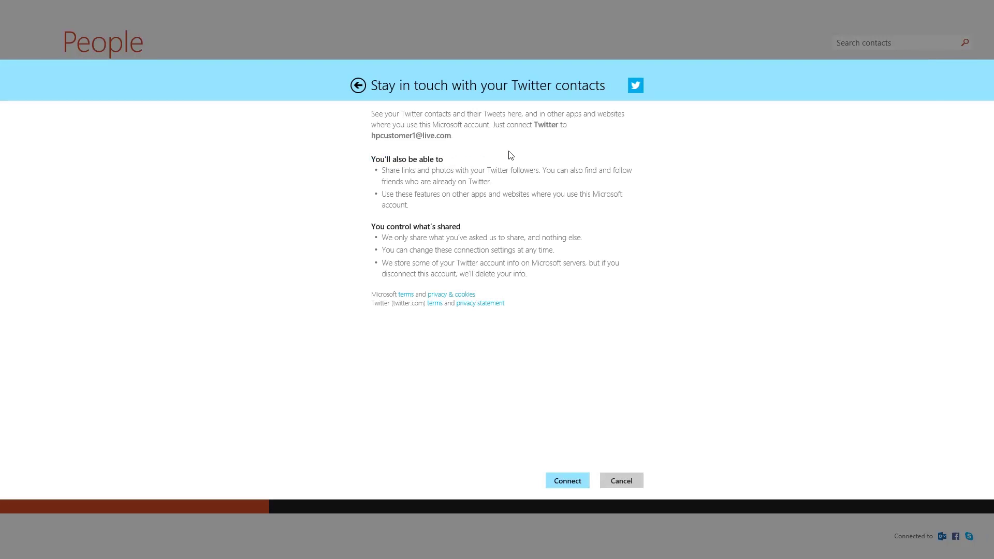
left_click(569, 486)
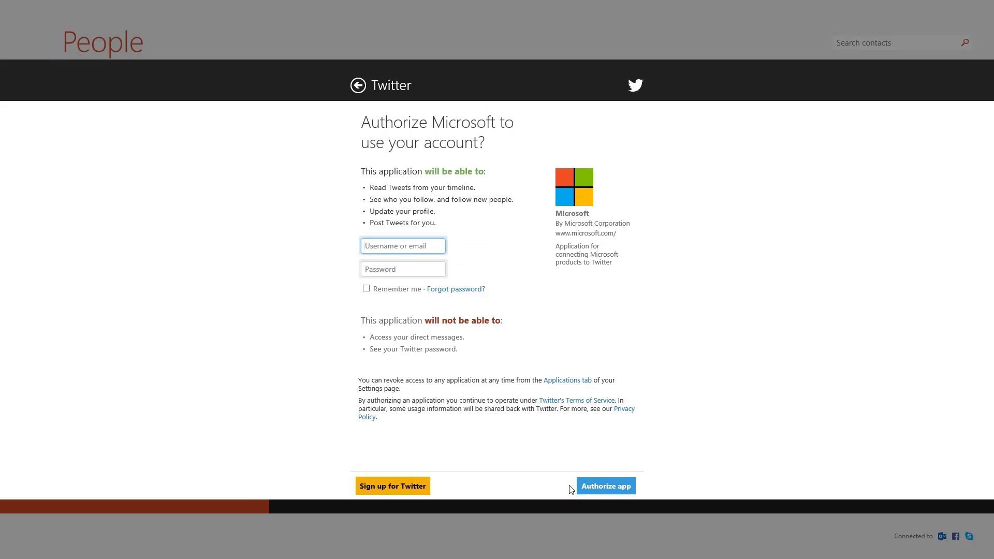
key("Tab")
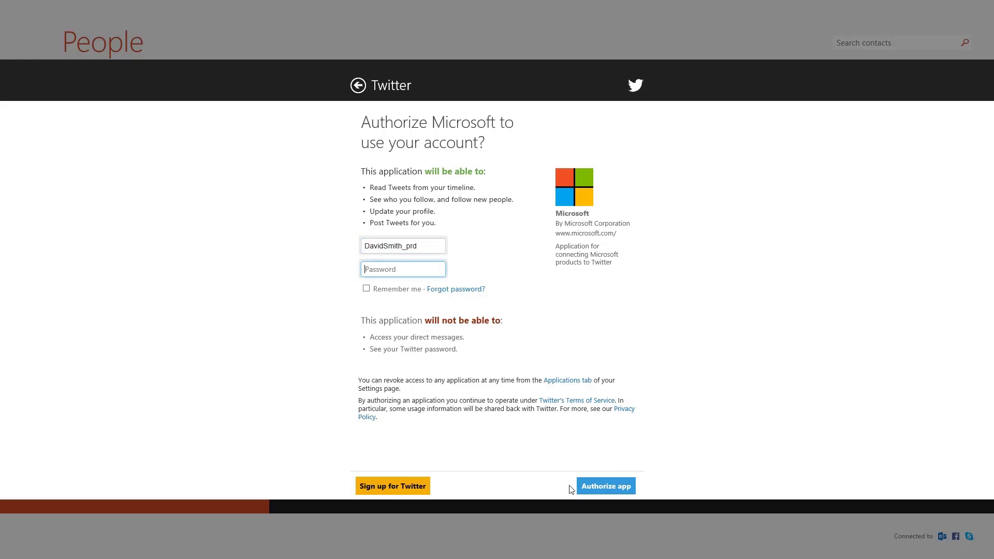
type("••••••••")
left_click(600, 496)
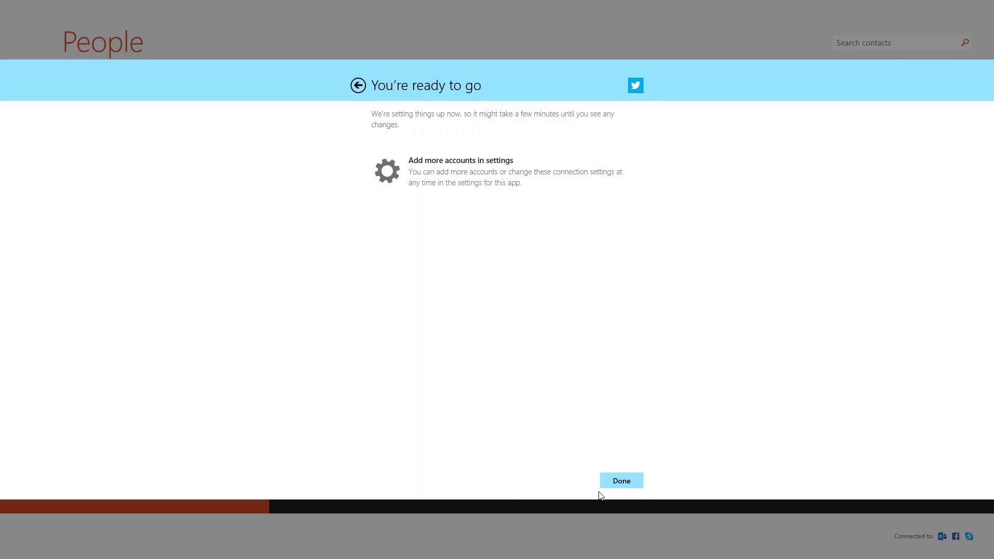
left_click(602, 487)
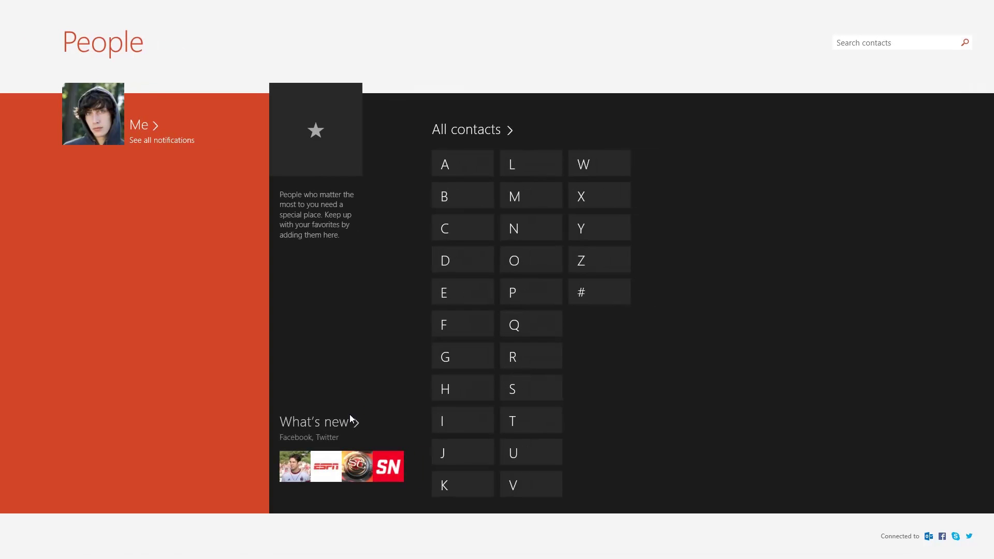
Step: Check the What's new feed, then add four chosen contacts to favorites
left_click(336, 424)
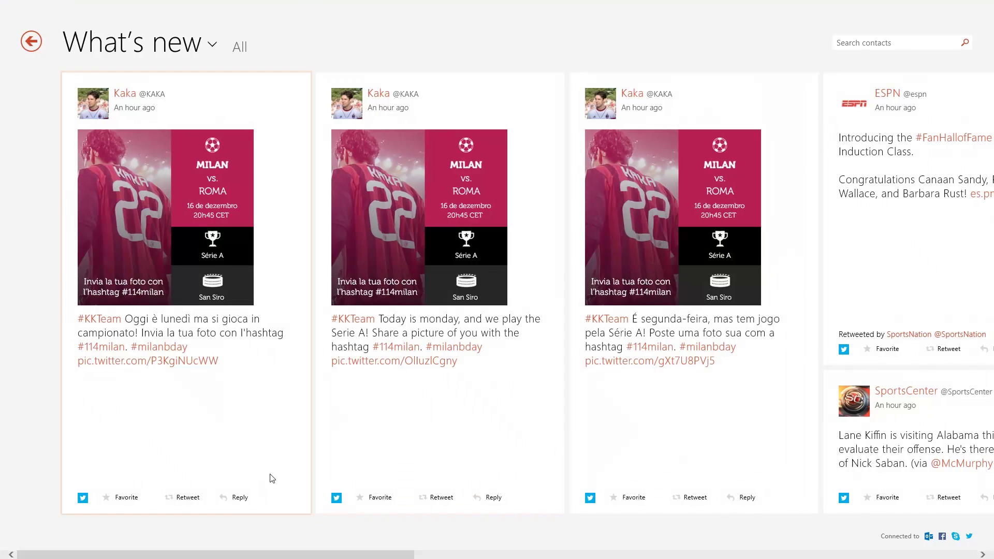
left_click_drag(188, 554, 406, 555)
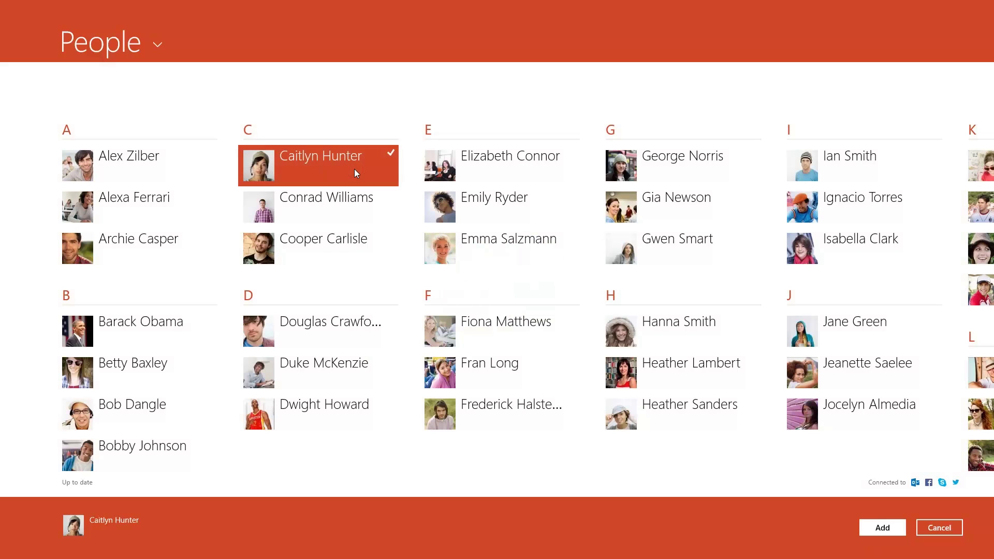
left_click(350, 252)
left_click(534, 368)
scroll(538, 377, "down", 5)
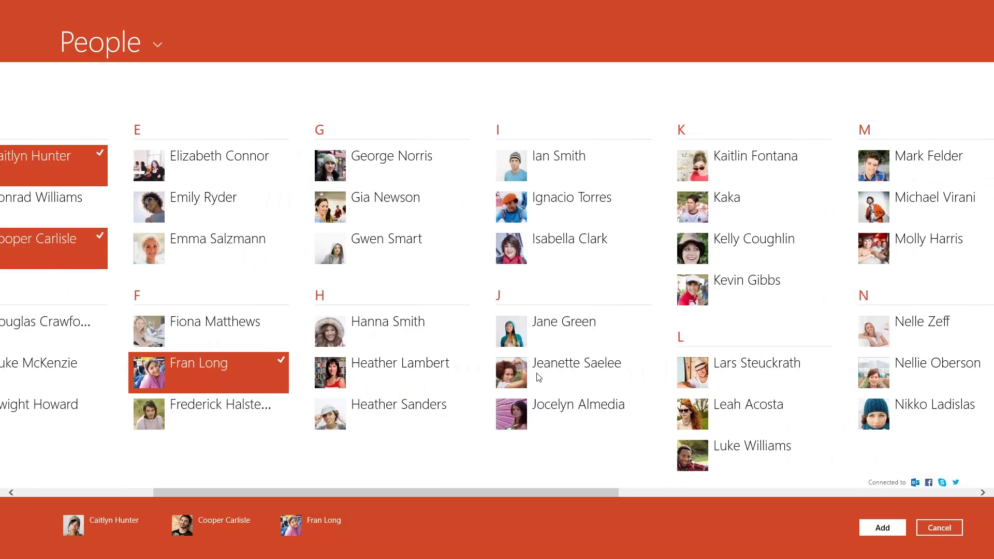
scroll(539, 377, "down", 5)
left_click(486, 301)
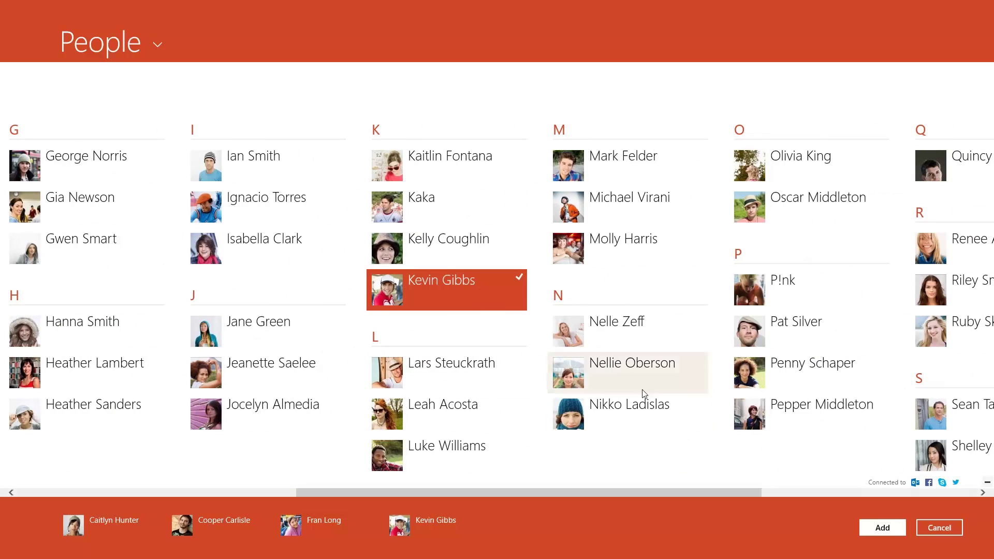
left_click(900, 530)
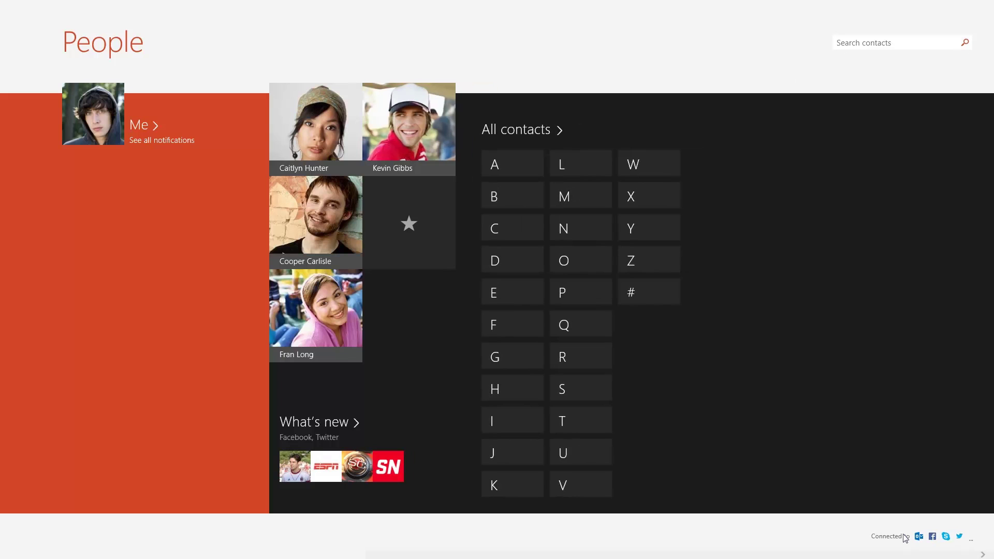
left_click(335, 153)
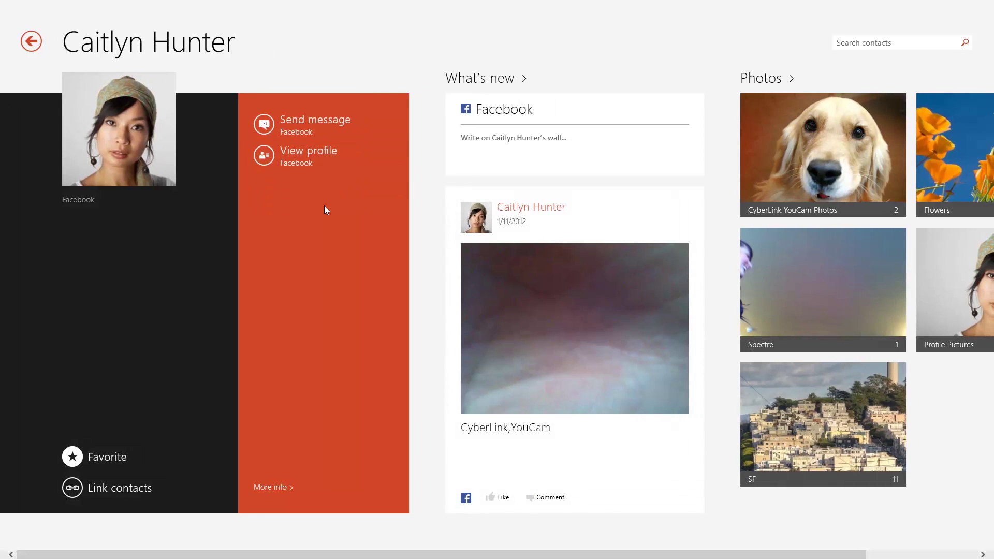
key("Tab")
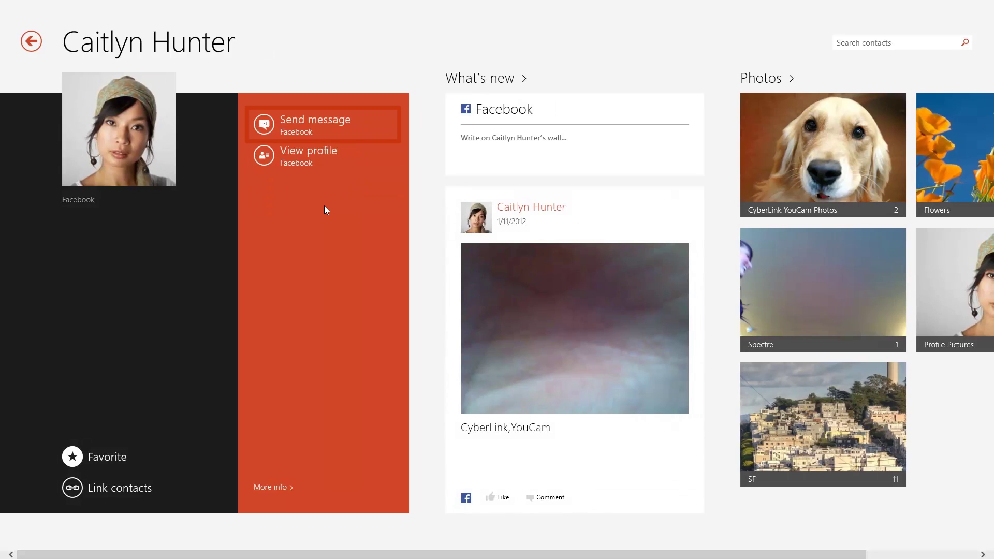
key("Tab")
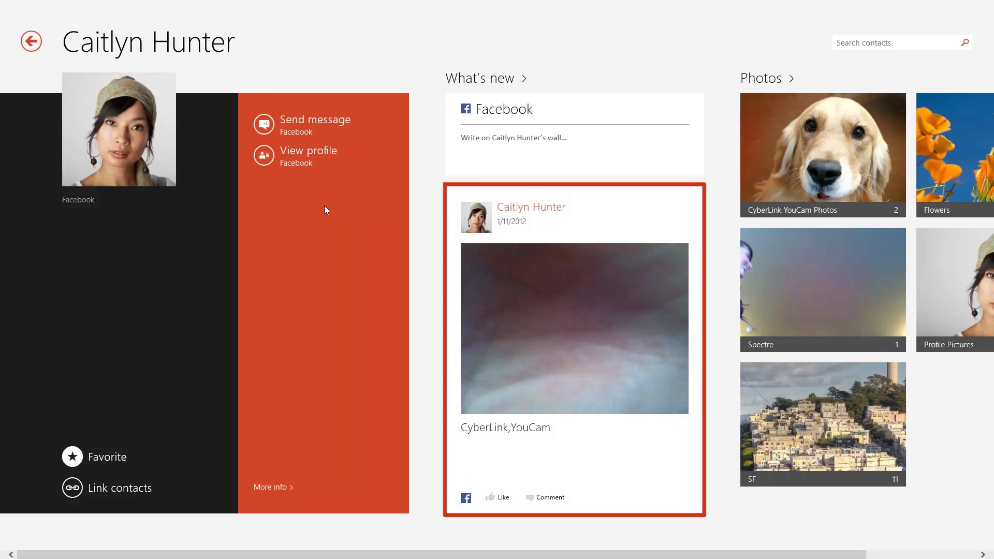
key("Tab")
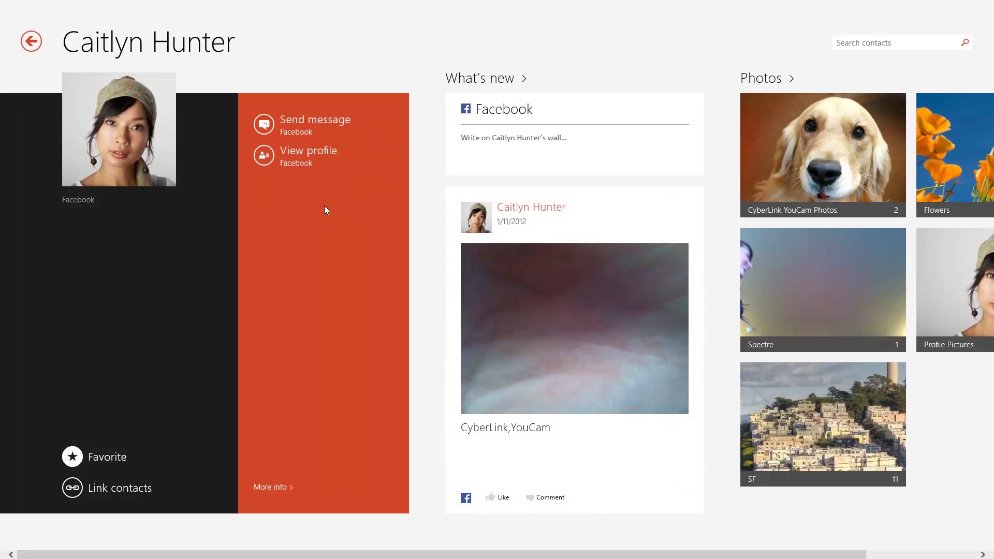
key("Tab")
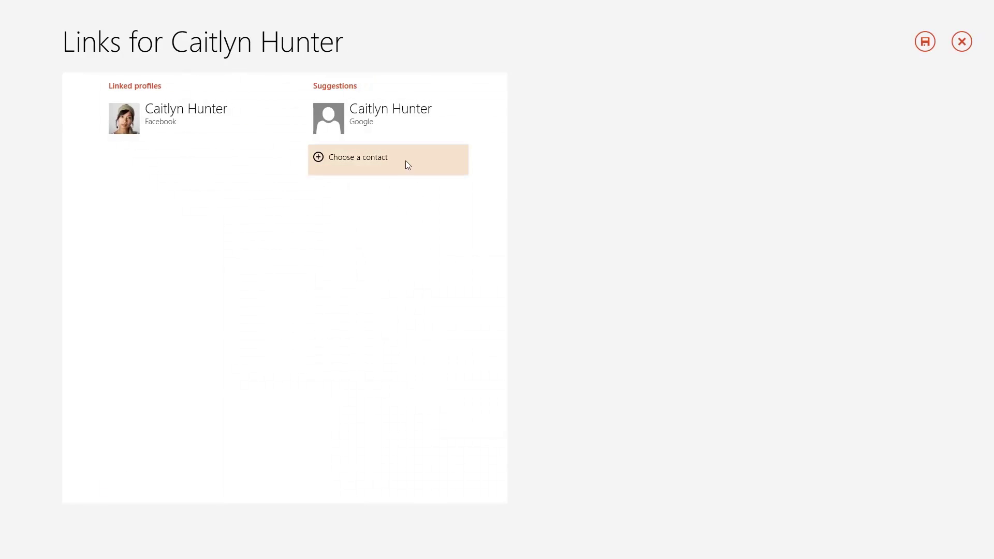
left_click(425, 131)
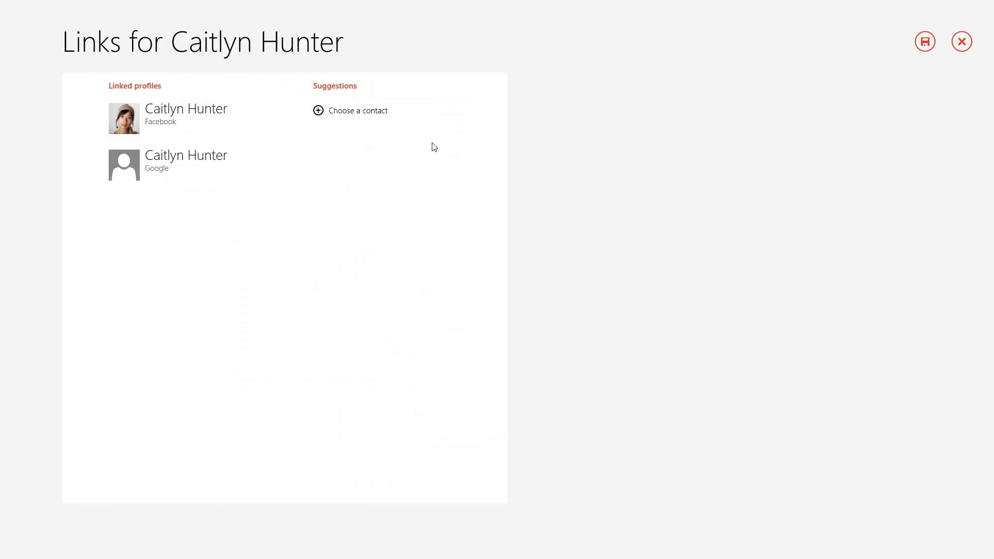
left_click(925, 43)
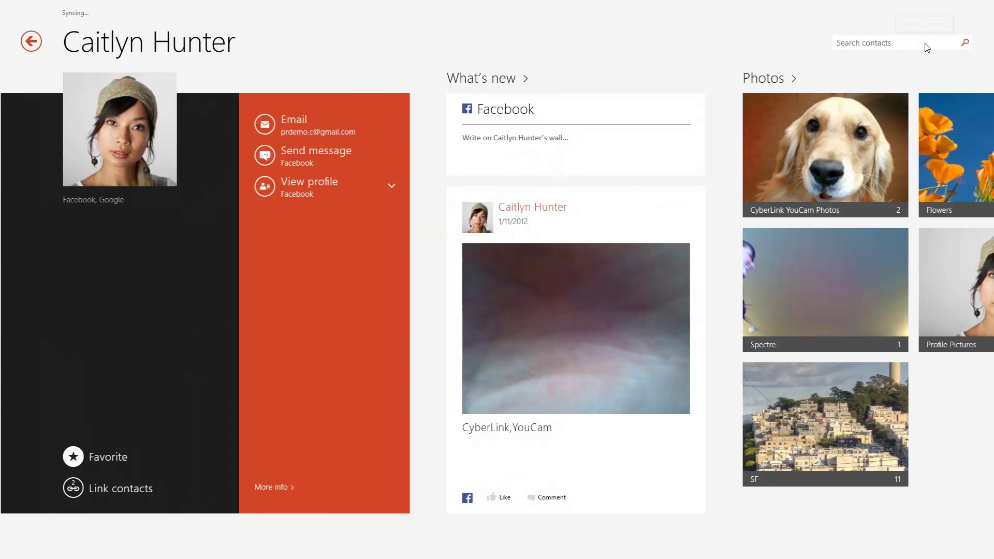
left_click(37, 45)
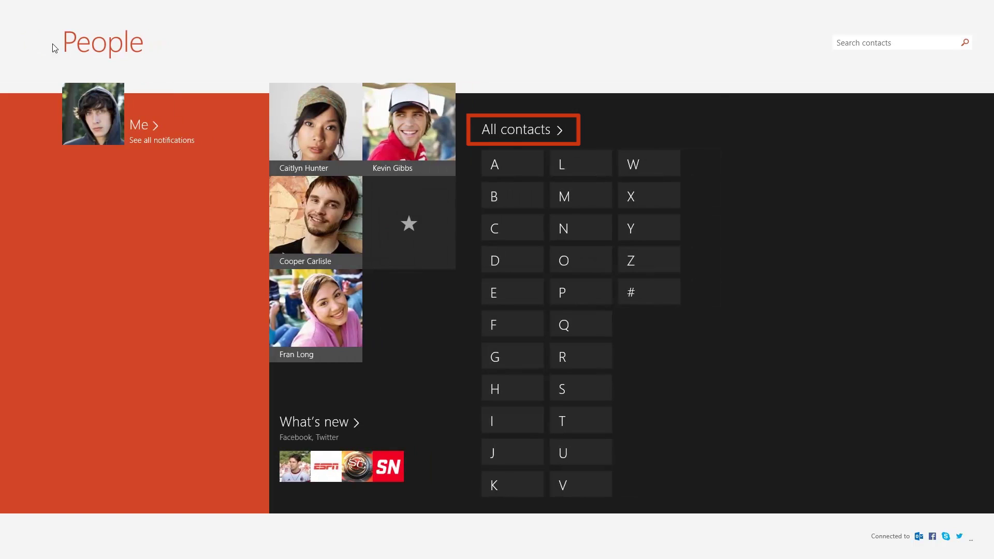
left_click(515, 133)
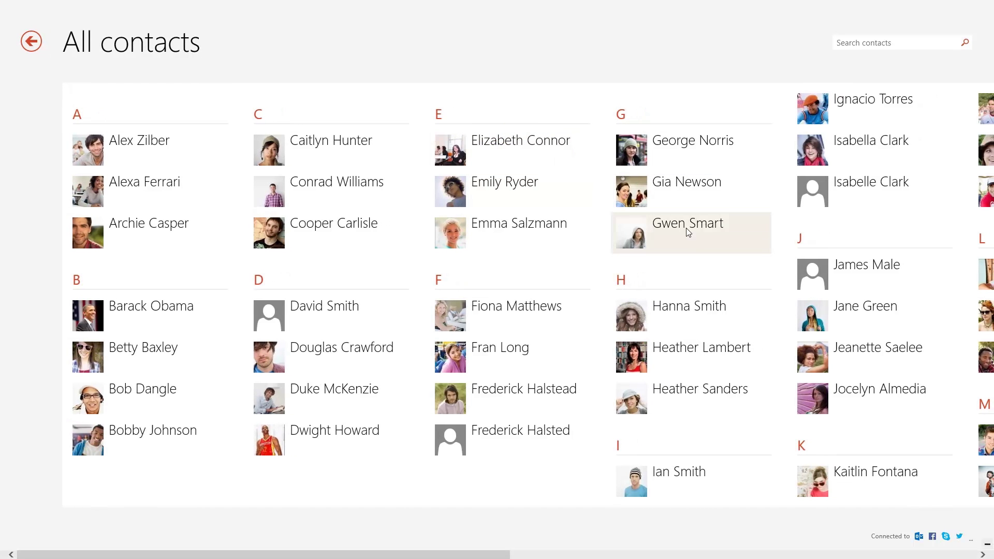
left_click(698, 237)
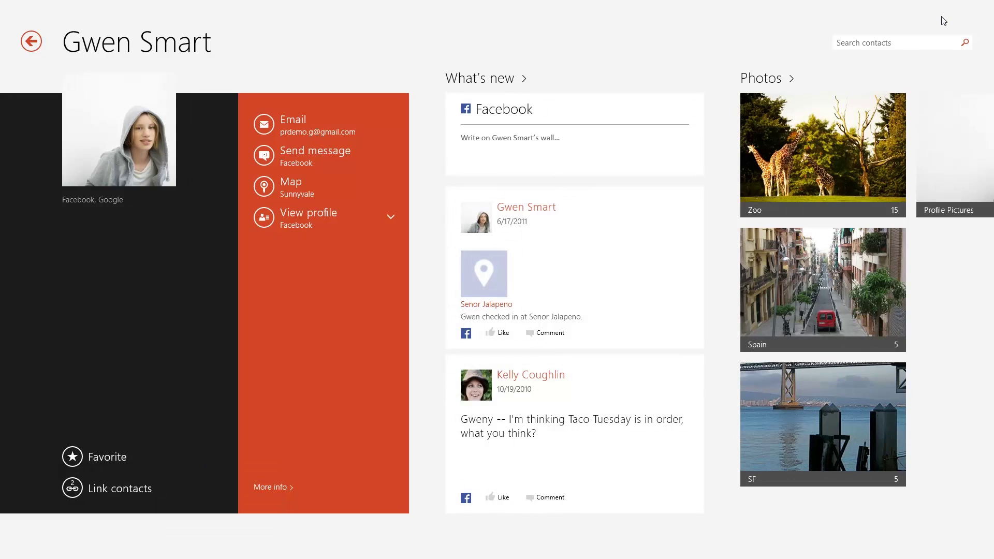
mouse_move(991, 43)
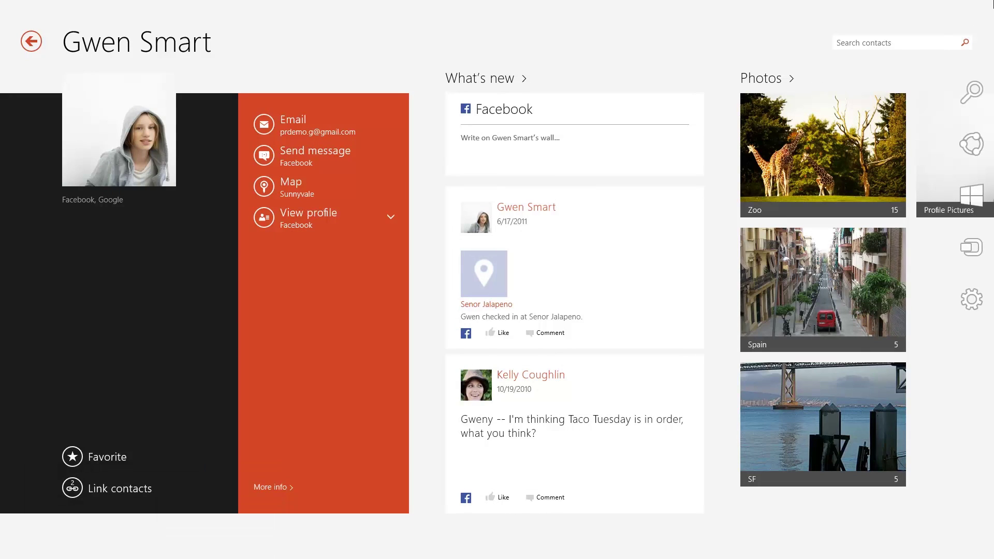
left_click(977, 300)
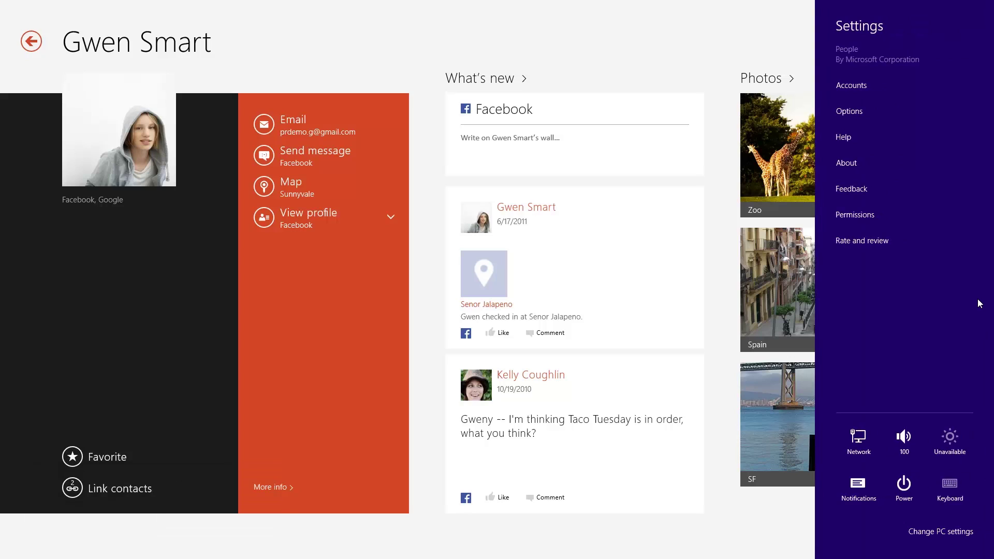
left_click(725, 300)
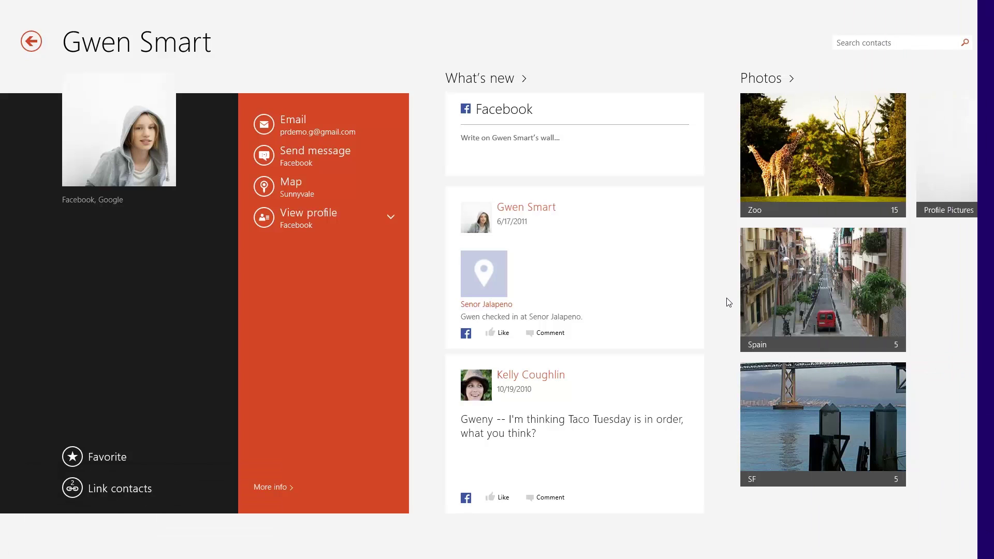
right_click(727, 300)
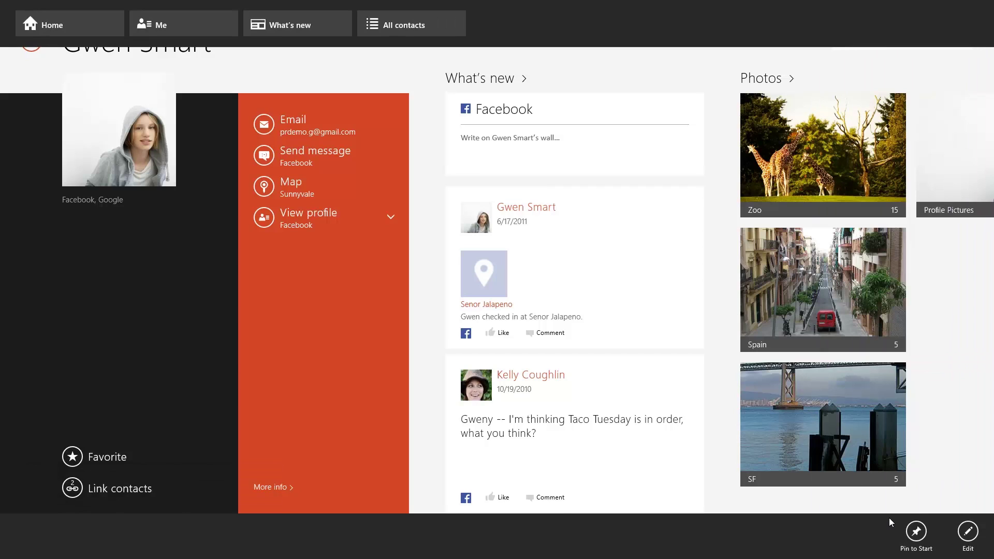
left_click(914, 538)
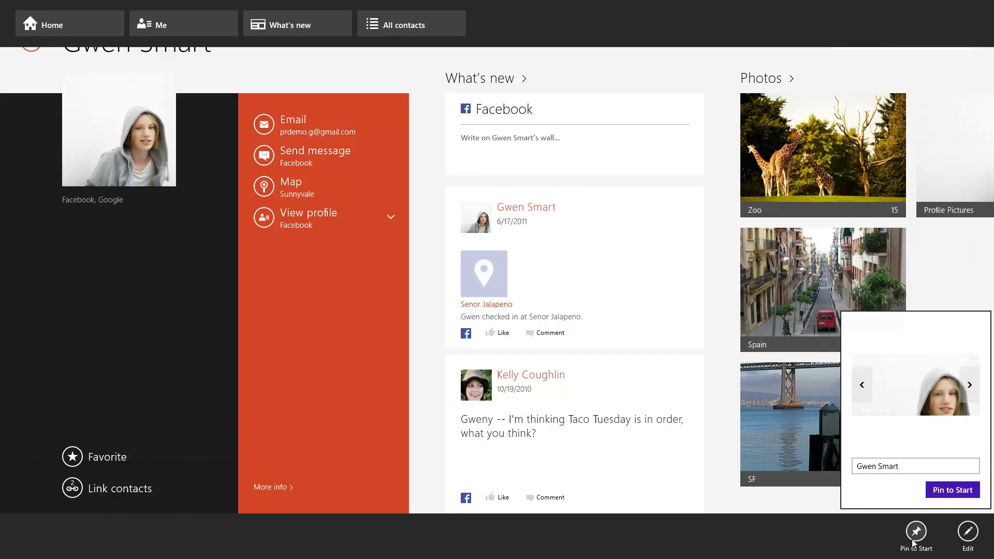
left_click(954, 492)
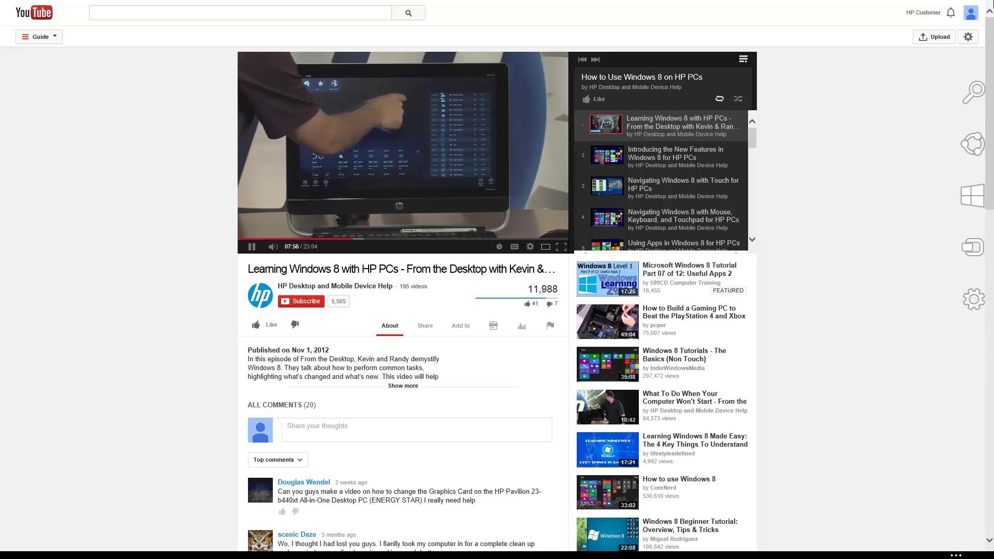
Step: Post the playing video to Facebook via the Share charm and People, captioned 'Check out this video!'
mouse_move(989, 96)
left_click(981, 147)
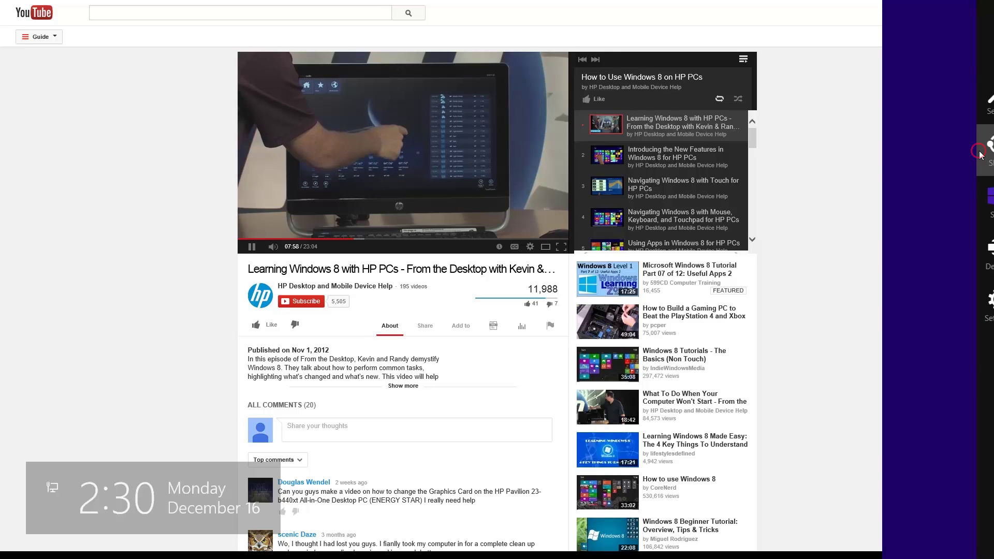
left_click(965, 138)
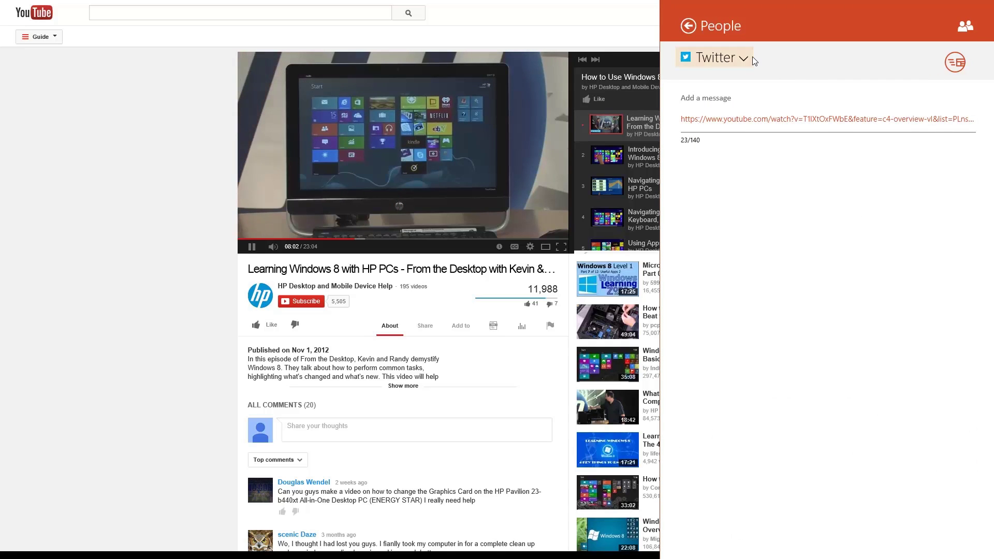
left_click(753, 57)
left_click(760, 87)
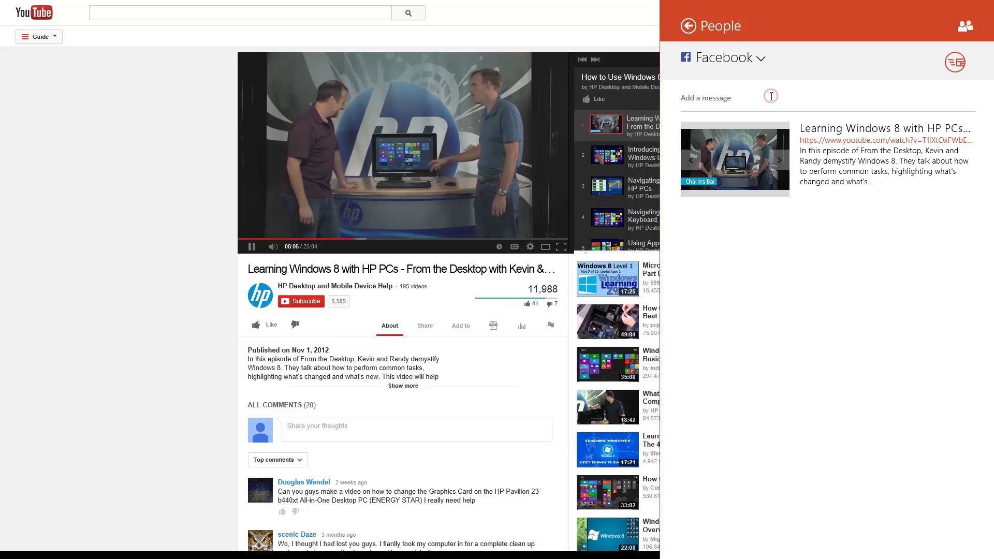
left_click(772, 96)
type("Check out this video!")
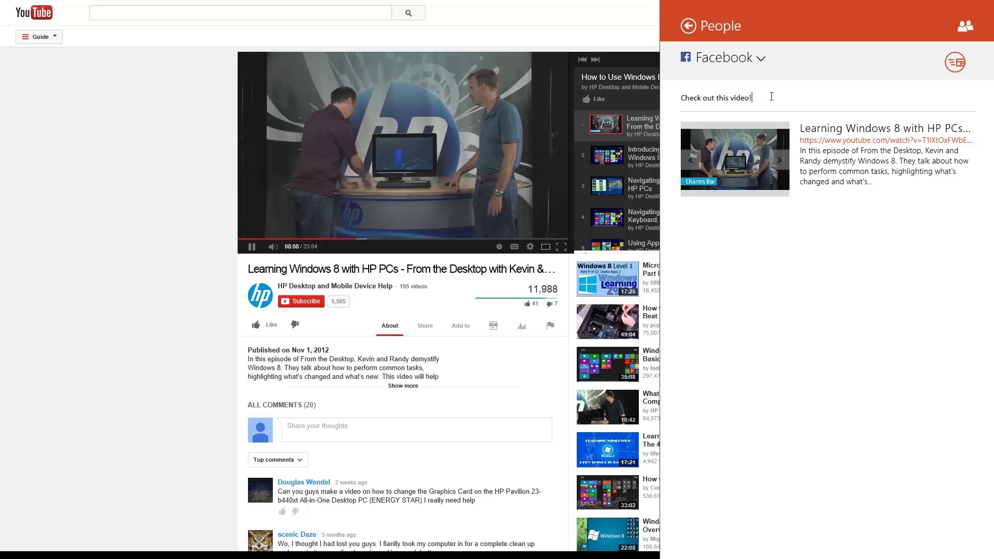
left_click(954, 63)
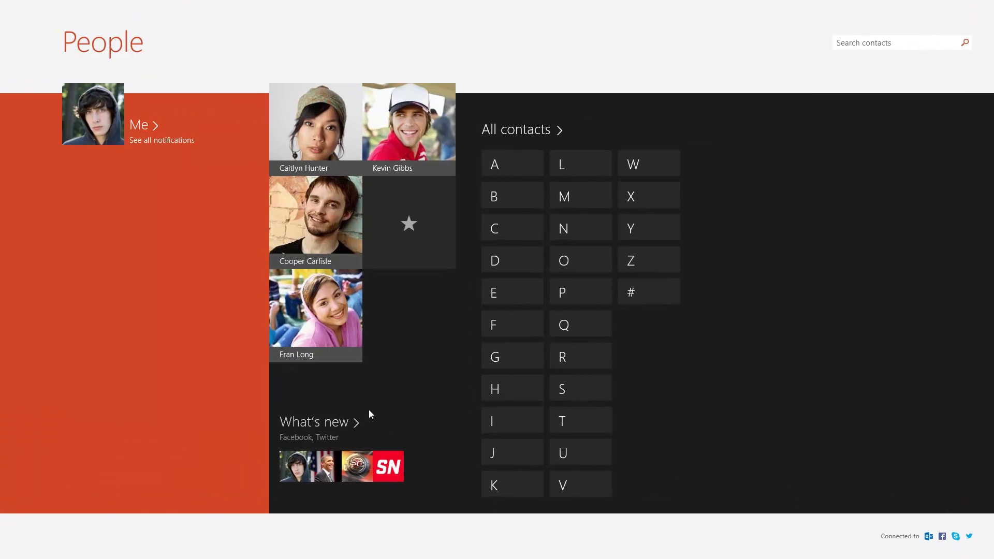
Step: Show the What's new feed with the shared 'Check out this video!' post on top
left_click(345, 427)
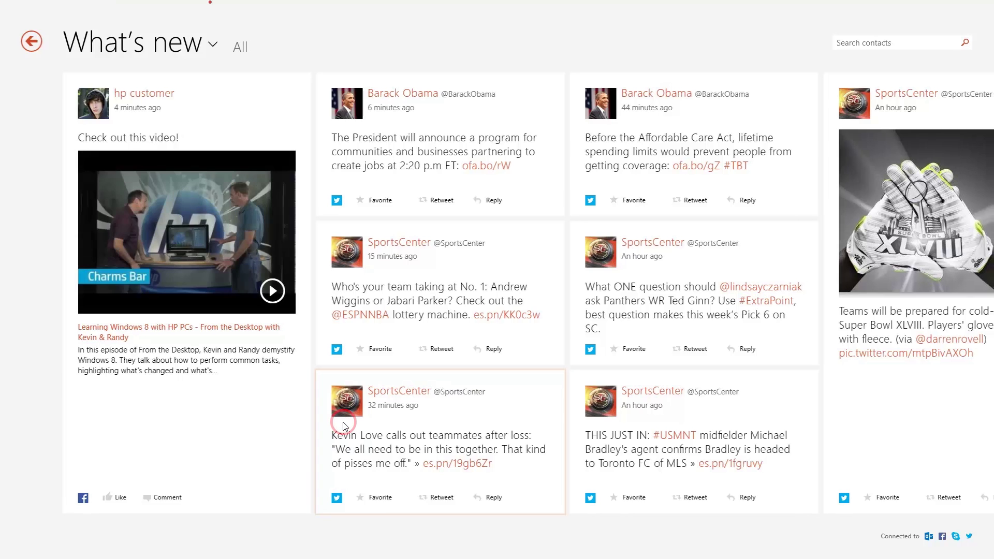